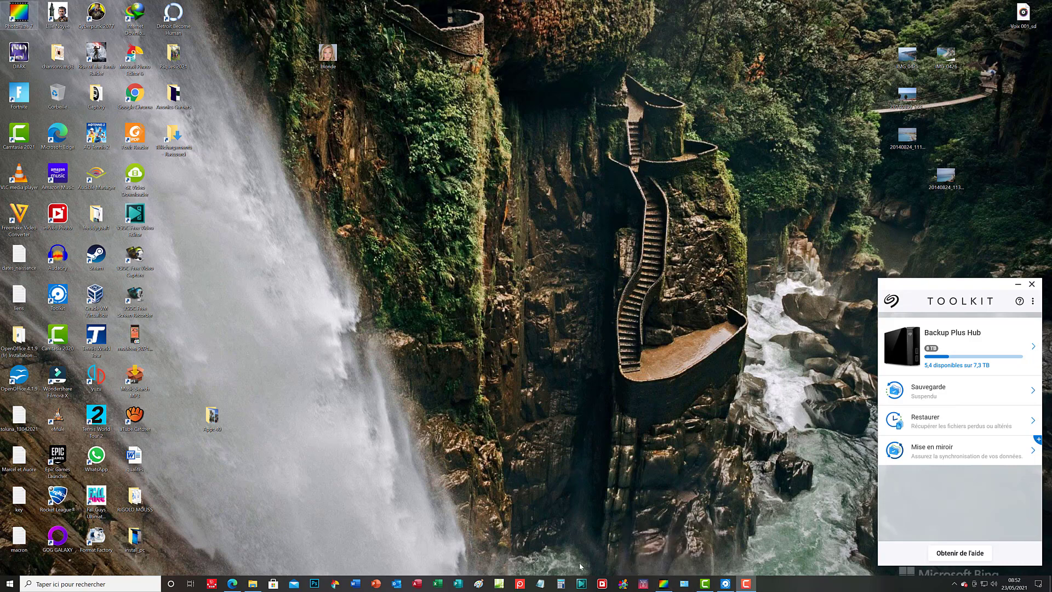
Switch to PhotoFiltre 7 and open the image blonde from the desktop folder.
mouse_move(660, 588)
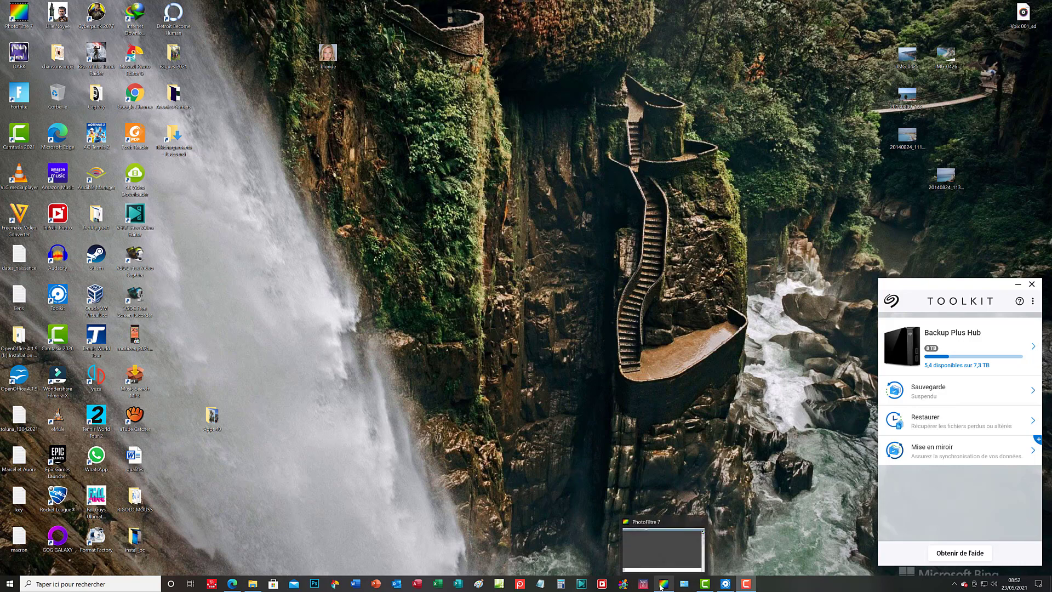
left_click(661, 586)
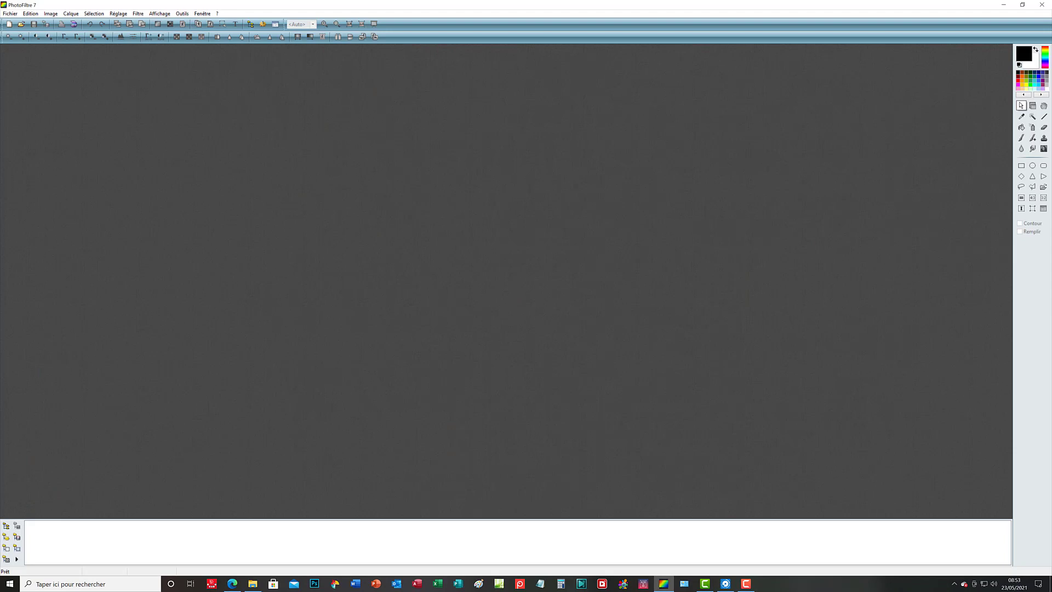
left_click(9, 15)
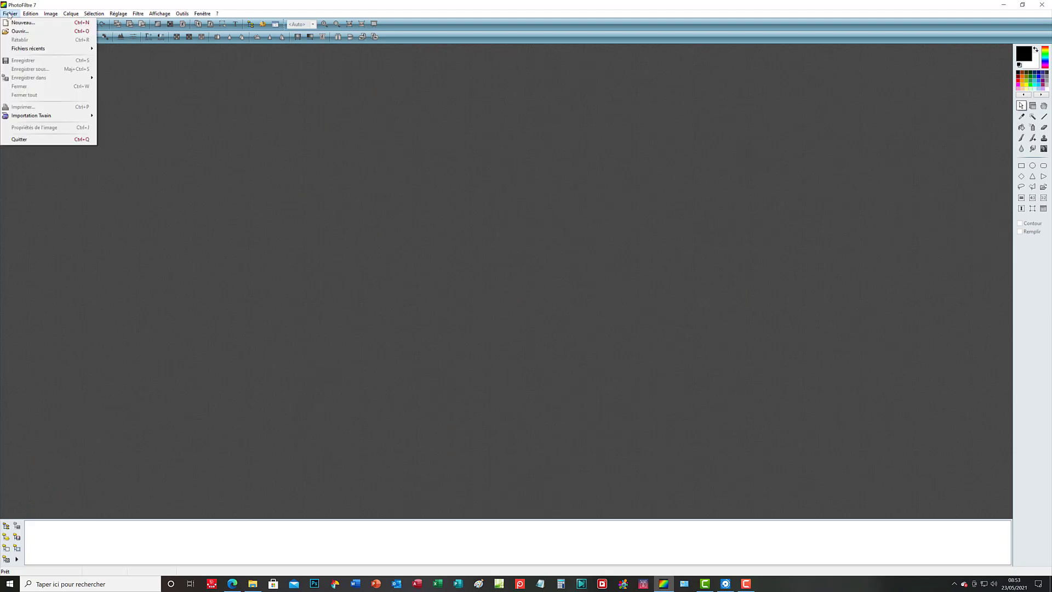
left_click(27, 32)
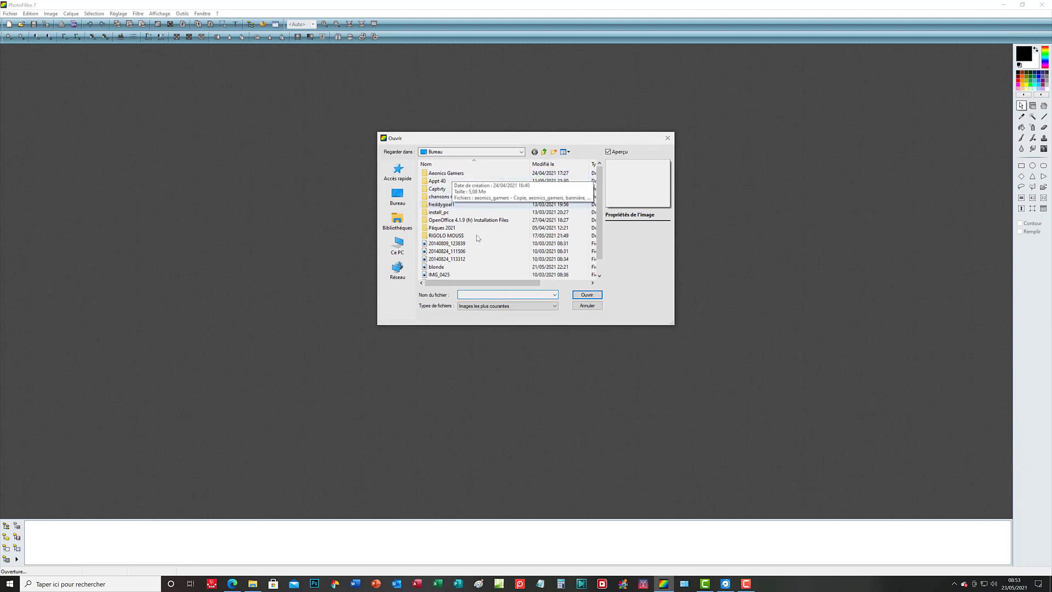
left_click(432, 267)
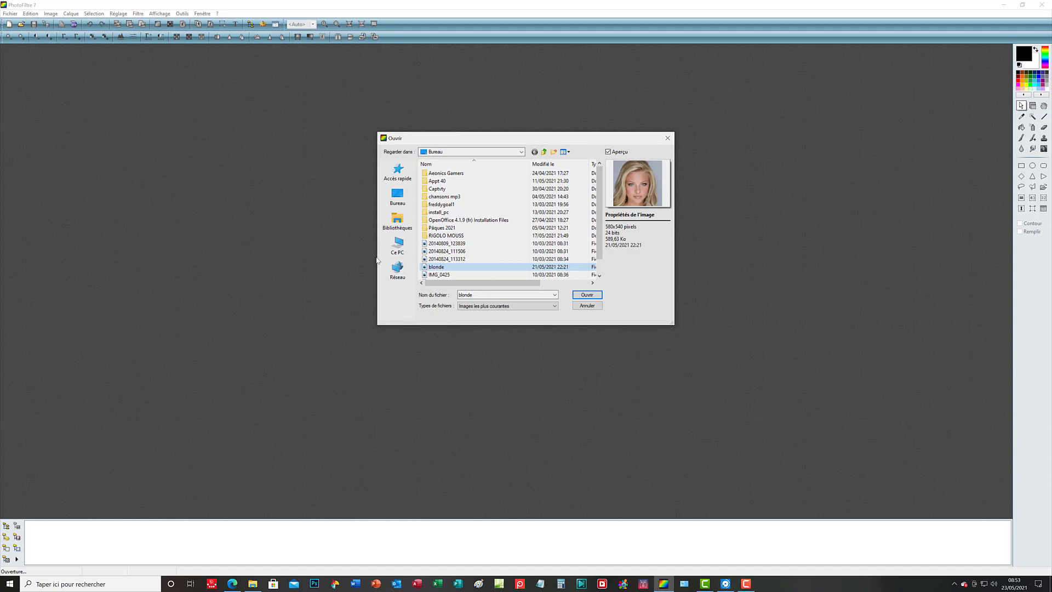
left_click(583, 295)
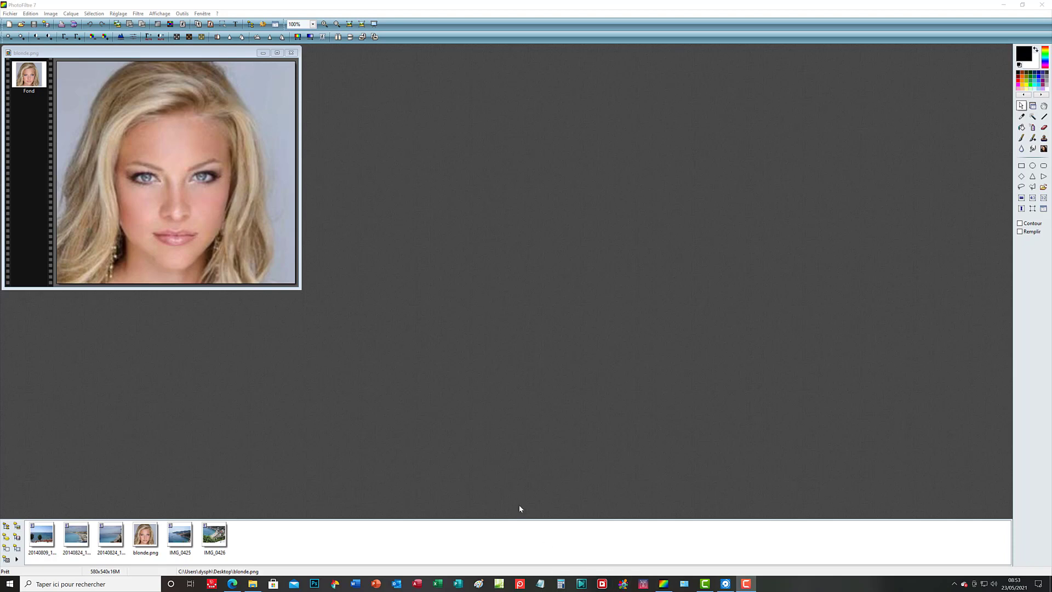
Adapt the portrait to size limits of 200 pixels wide and 200 pixels high.
left_click(50, 14)
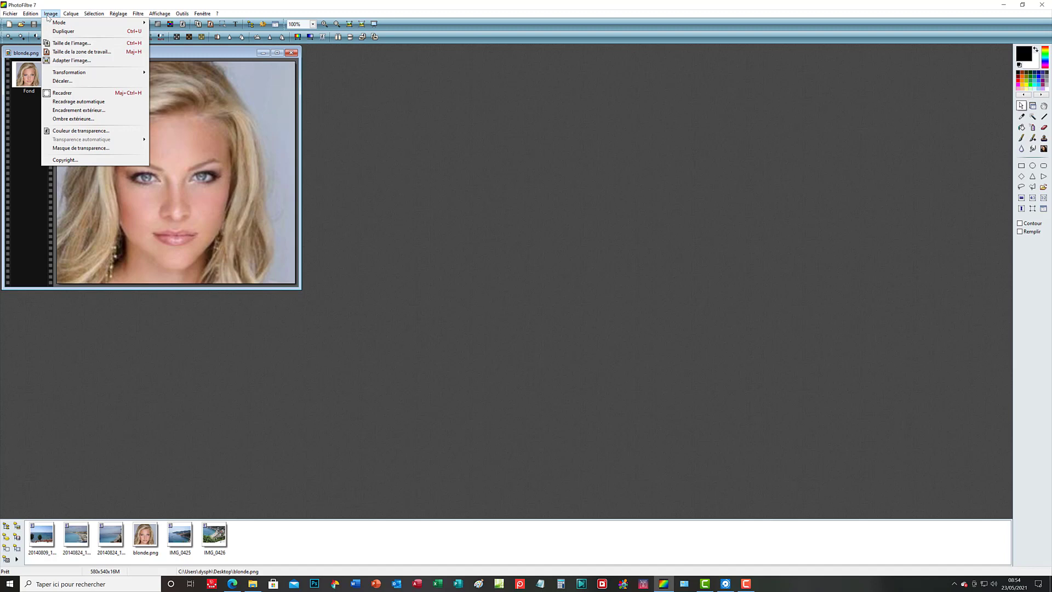
left_click(80, 60)
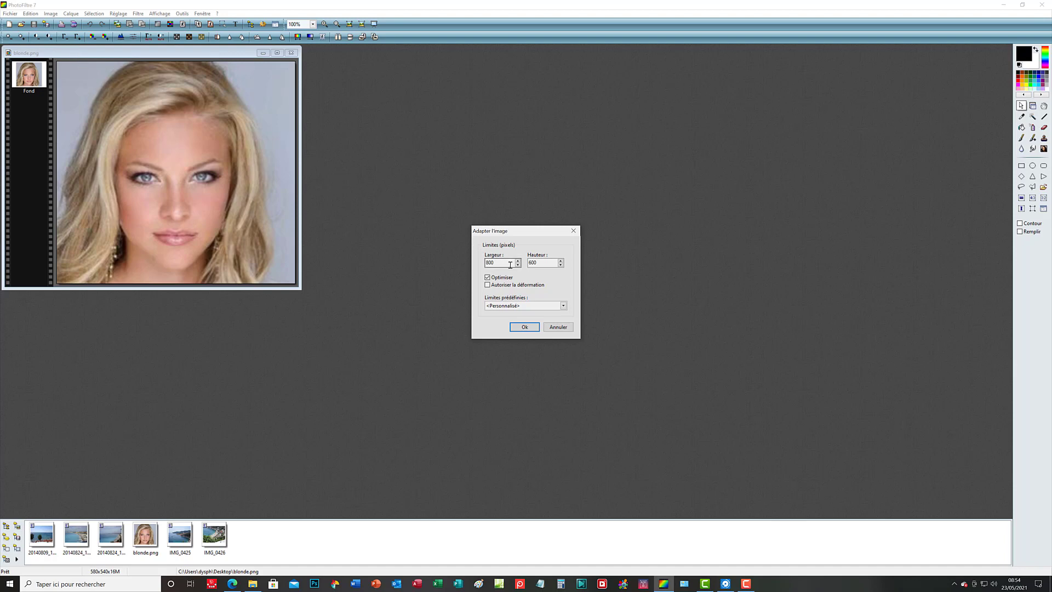
left_click_drag(509, 263, 465, 263)
type("200")
left_click(539, 264)
left_click_drag(539, 264, 518, 263)
type("2")
type("00")
left_click(525, 328)
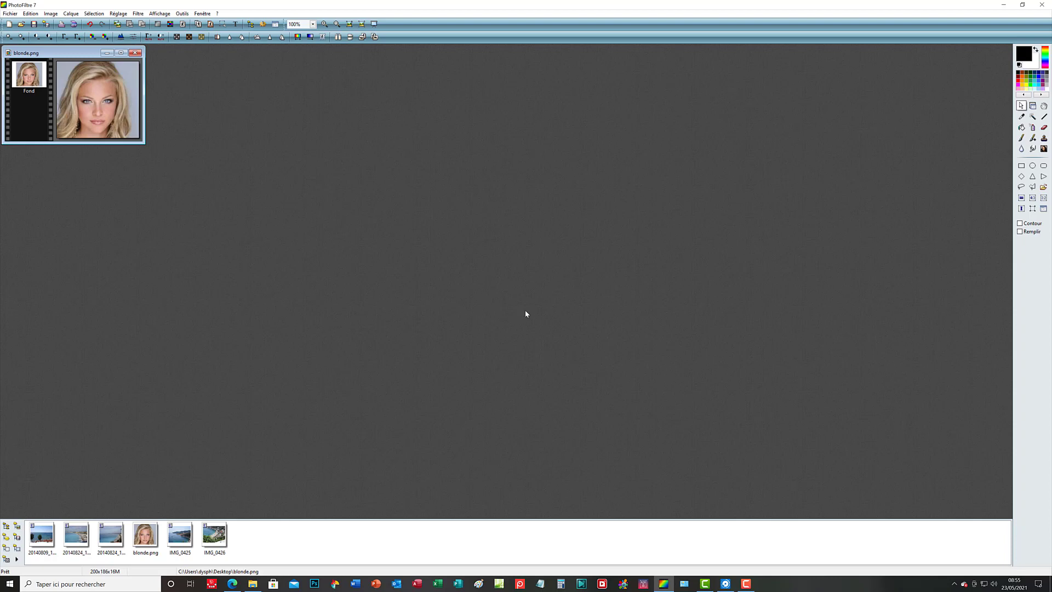
Add a white outer frame with a width of 5 around the resized portrait.
left_click(51, 14)
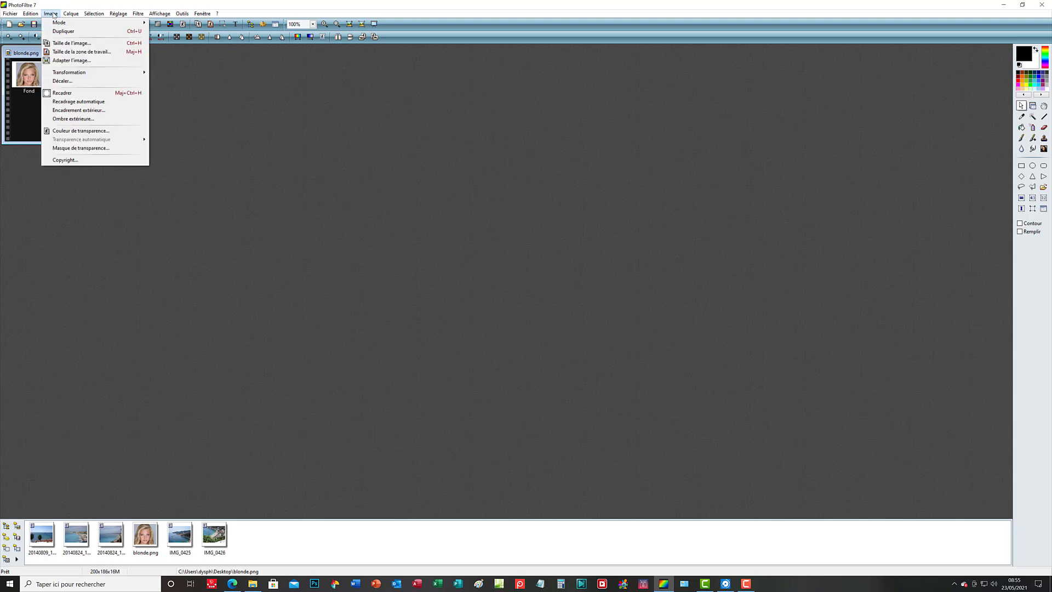
left_click(89, 111)
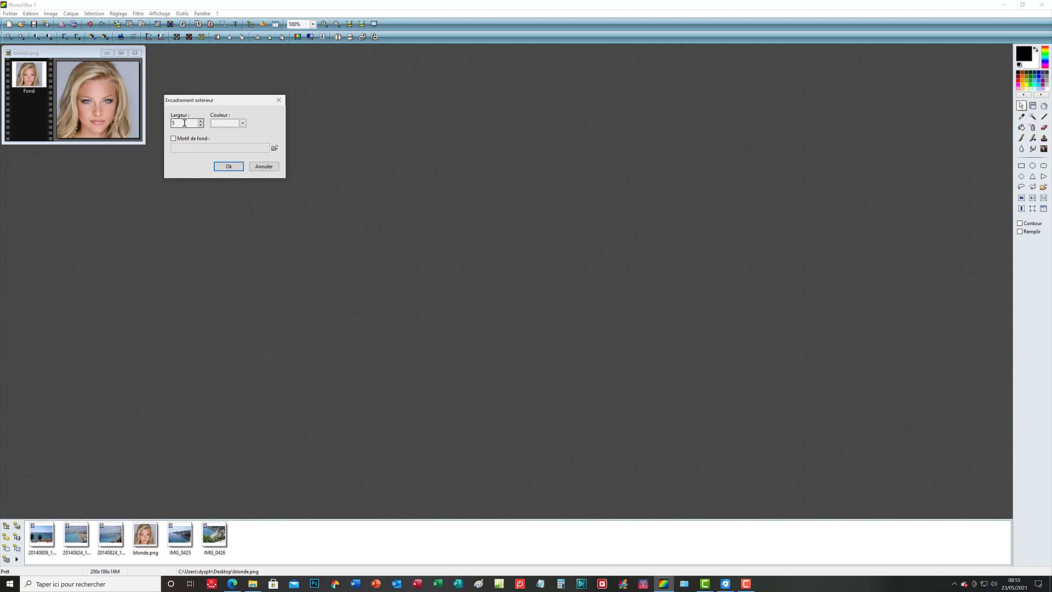
left_click(228, 167)
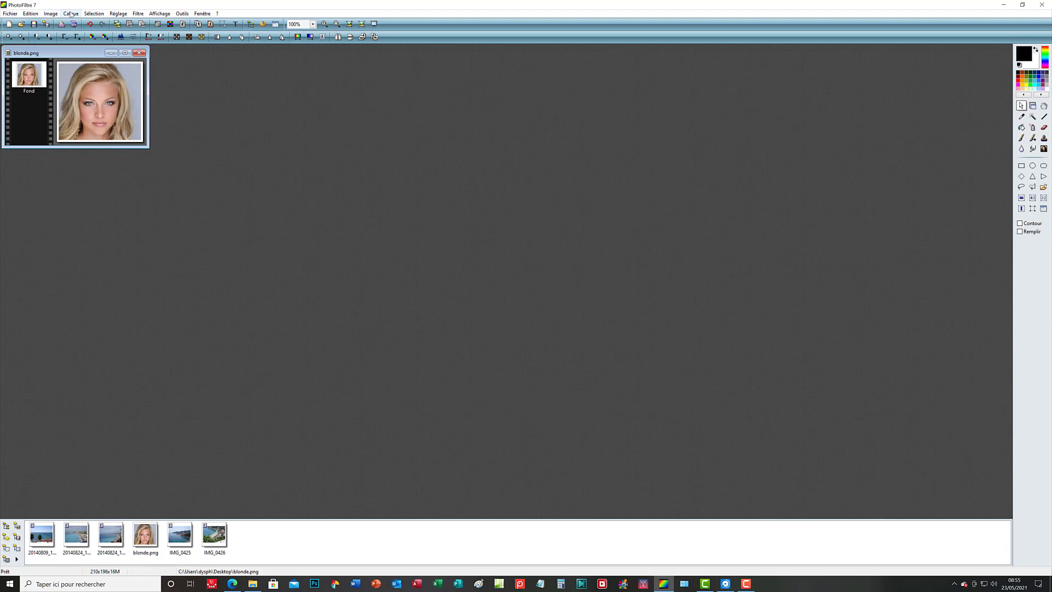
Select the entire framed portrait and define it as the fill pattern.
left_click(93, 14)
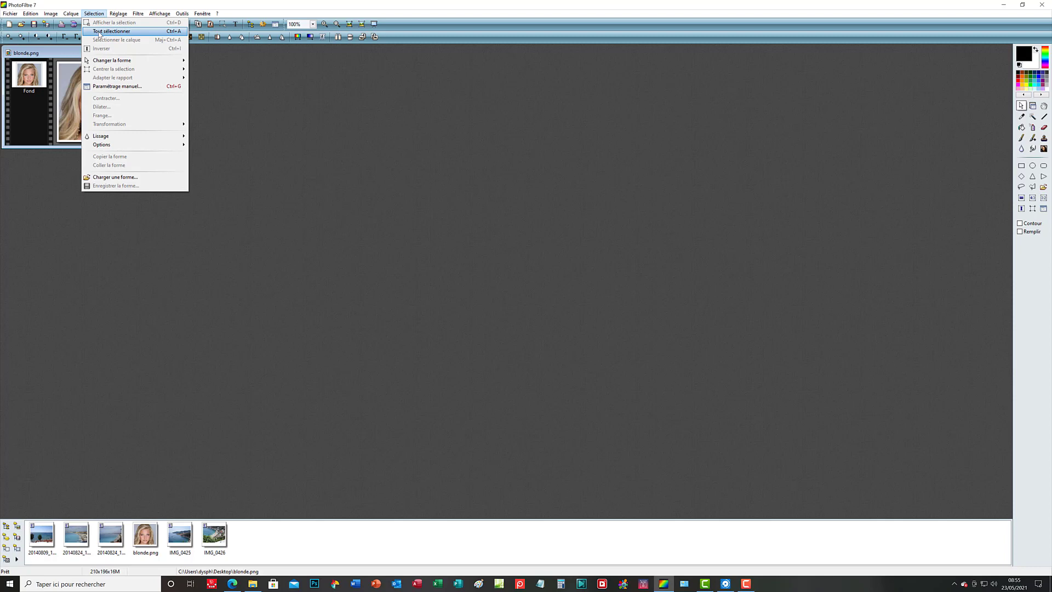
left_click(99, 31)
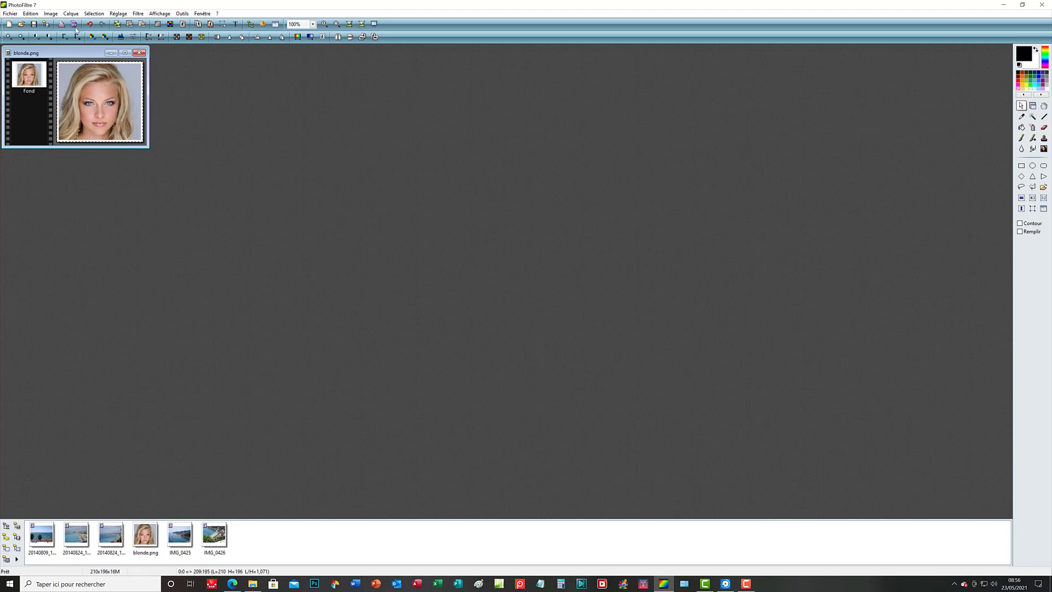
left_click(31, 14)
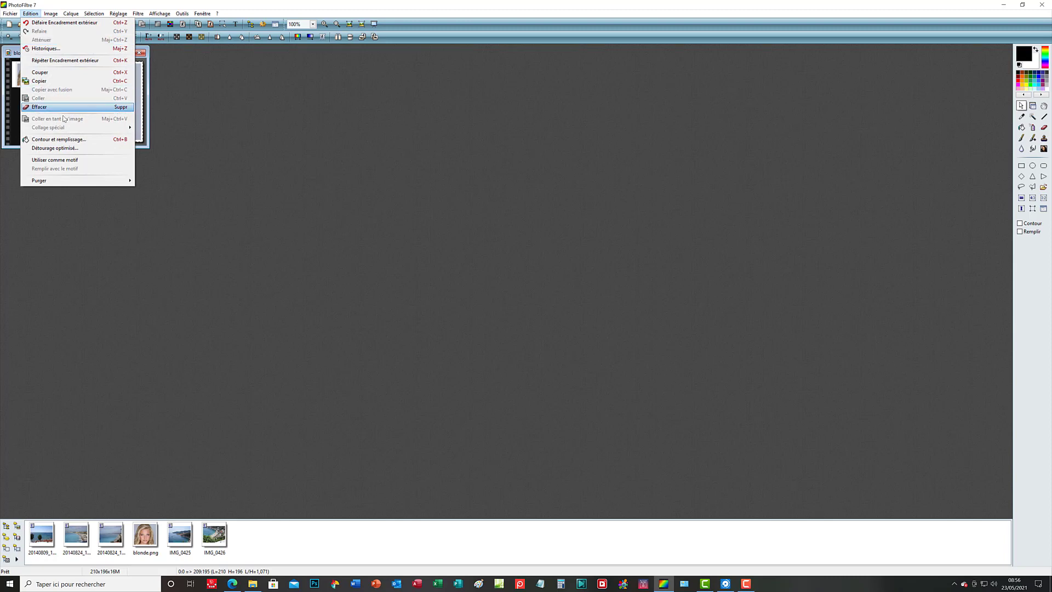
left_click(64, 159)
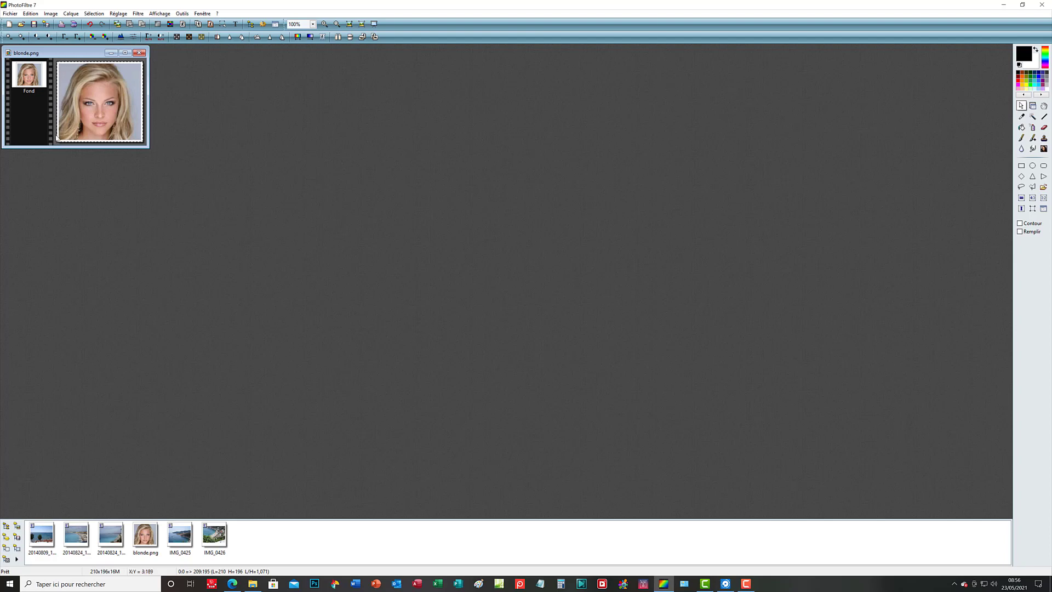
Open the canvas size settings and switch the unit of the new size to percent.
left_click(54, 15)
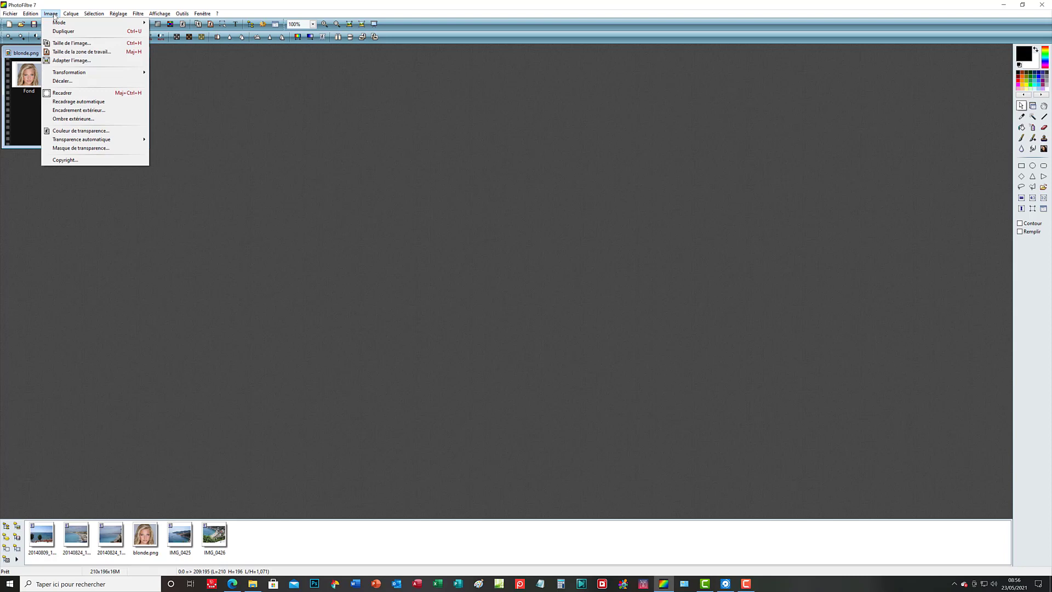
left_click(88, 52)
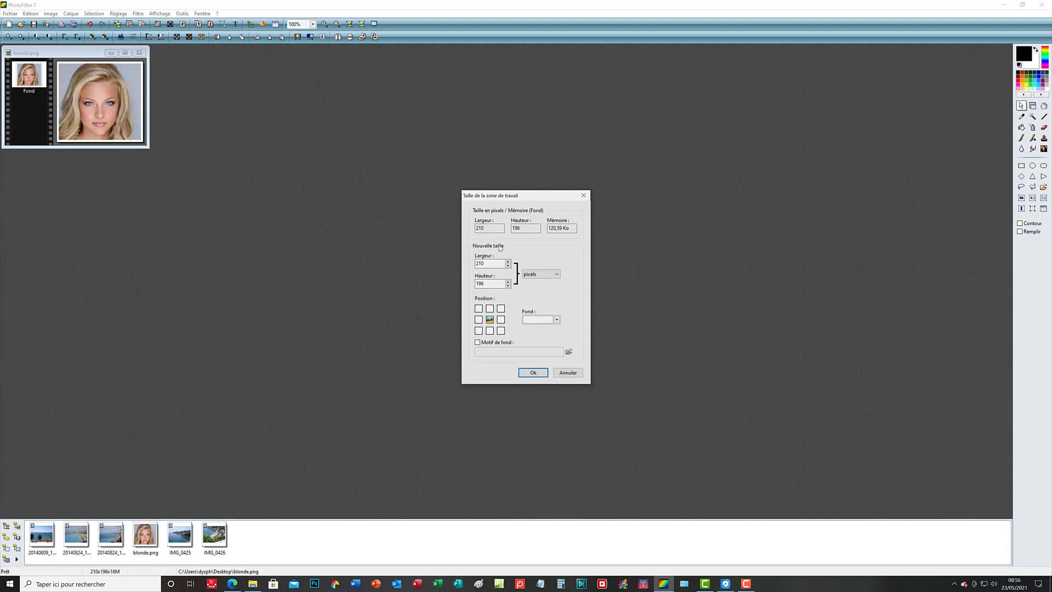
left_click(523, 272)
left_click(556, 275)
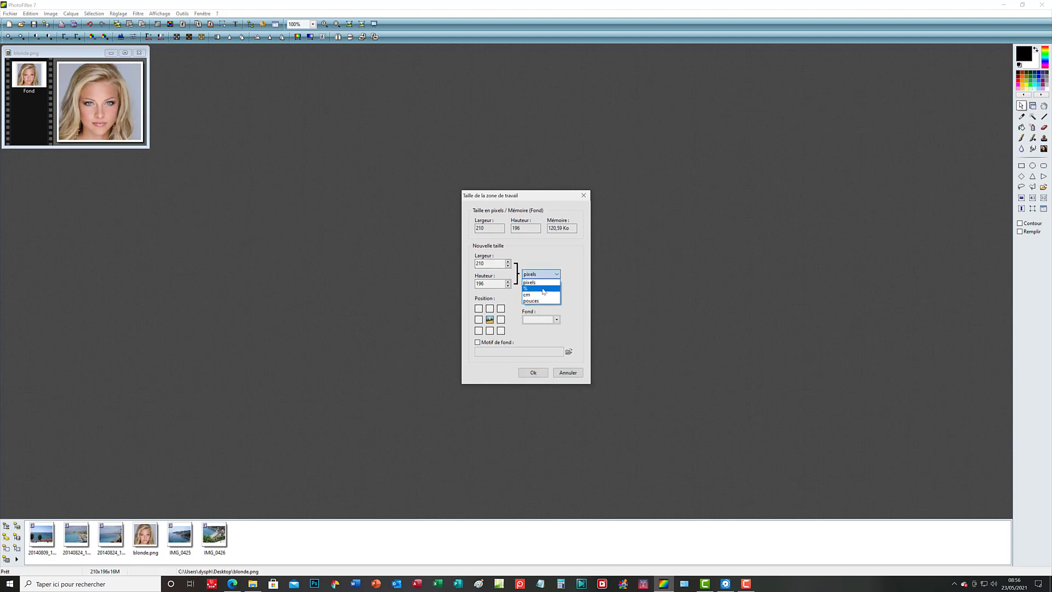
left_click(543, 289)
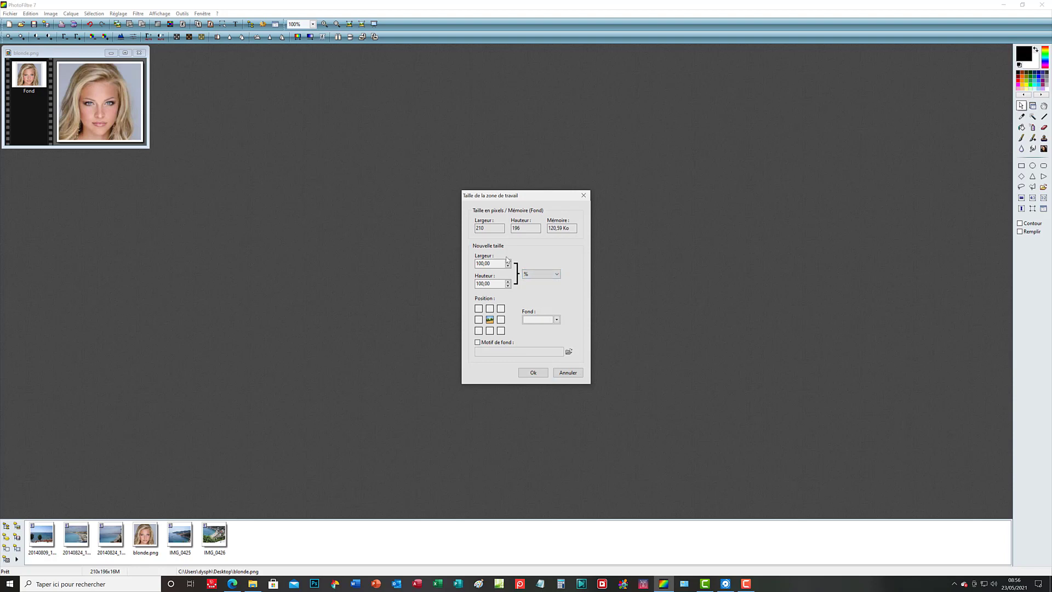
Enlarge the canvas to 400 % in both width and height with the portrait centred.
left_click(485, 264)
left_click(489, 263)
double_click(491, 263)
type("41")
key("BackSpace")
type("00")
left_click_drag(502, 283, 476, 284)
type("10")
key("BackSpace")
key("BackSpace")
type("400")
left_click(533, 373)
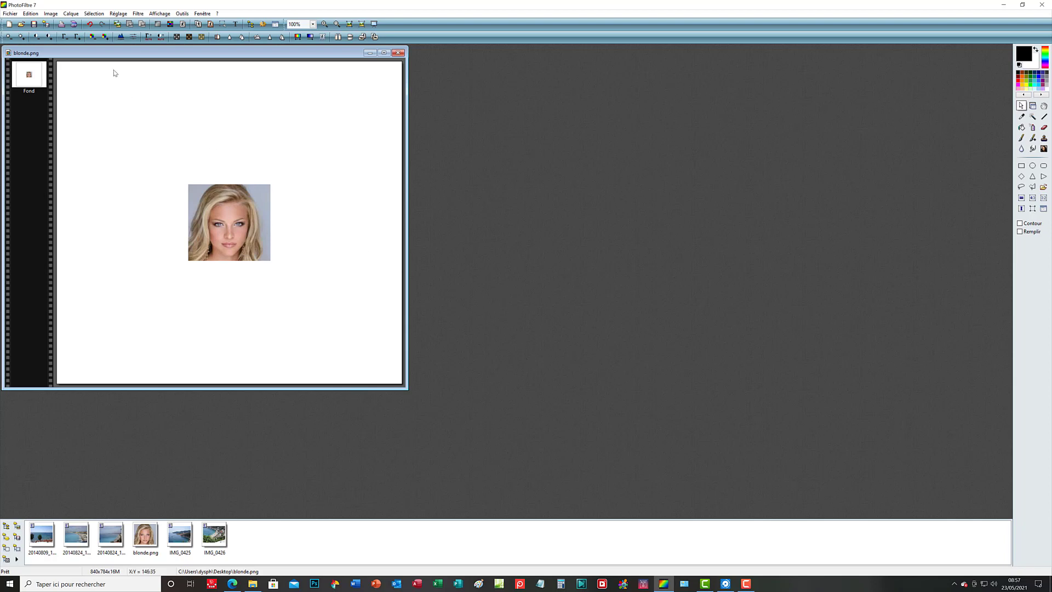
Fill the enlarged canvas with the portrait pattern and add a white outer frame with a width of 5 around the sheet.
left_click(31, 13)
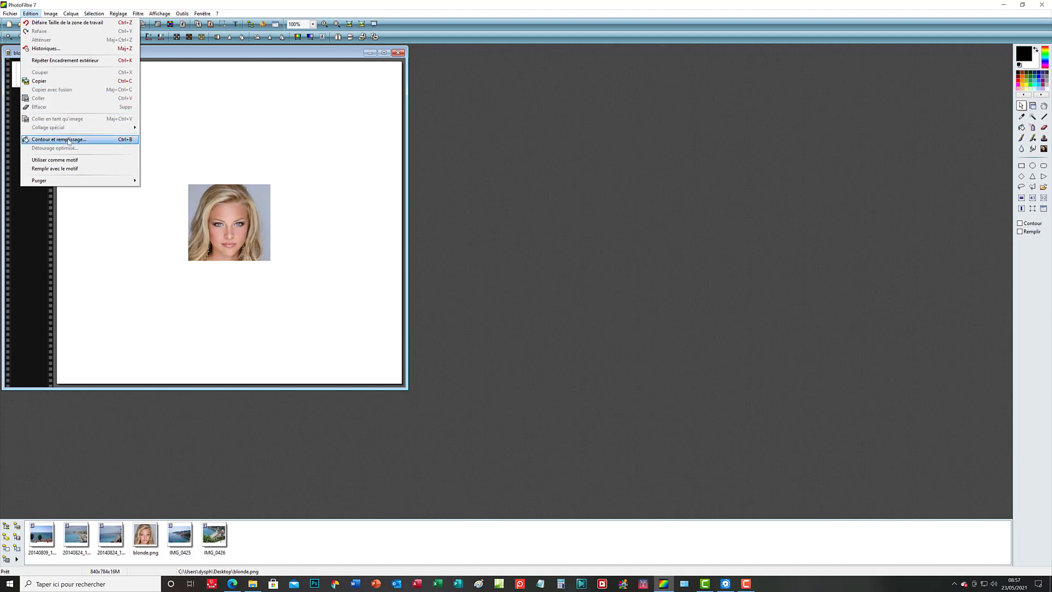
left_click(64, 171)
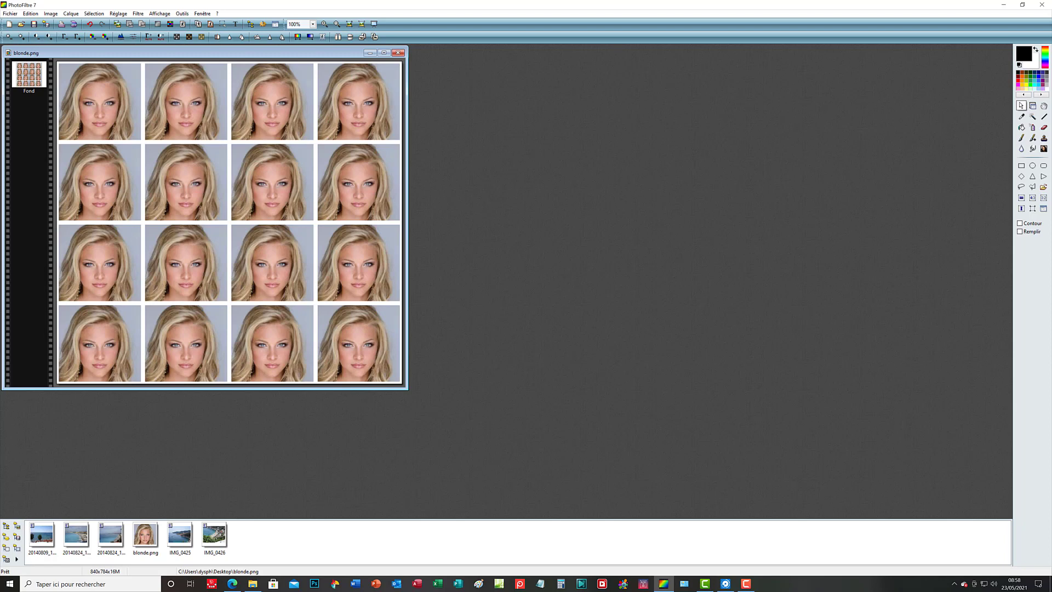
left_click(57, 14)
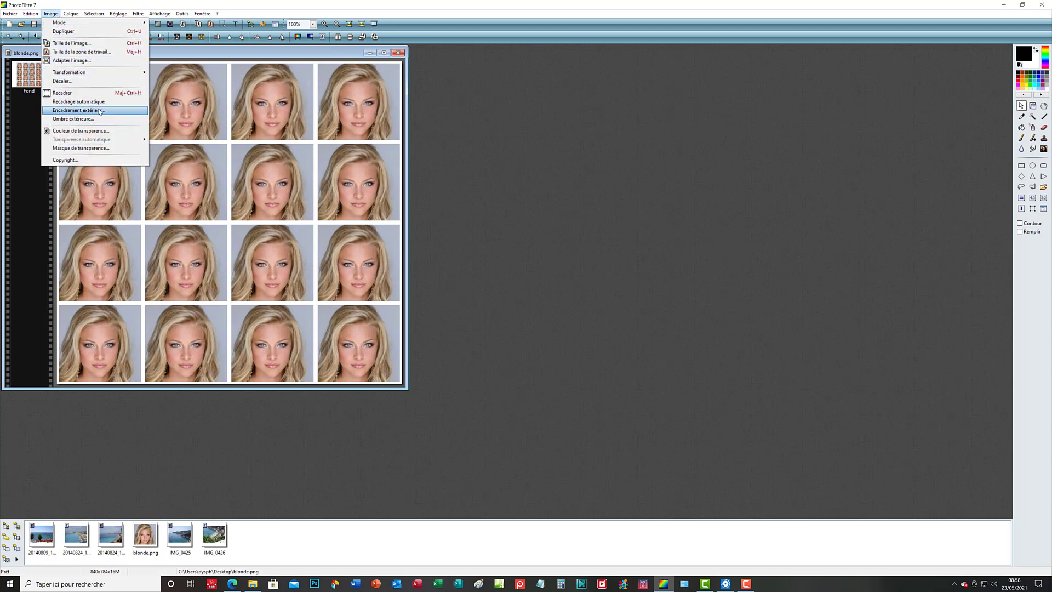
left_click(99, 111)
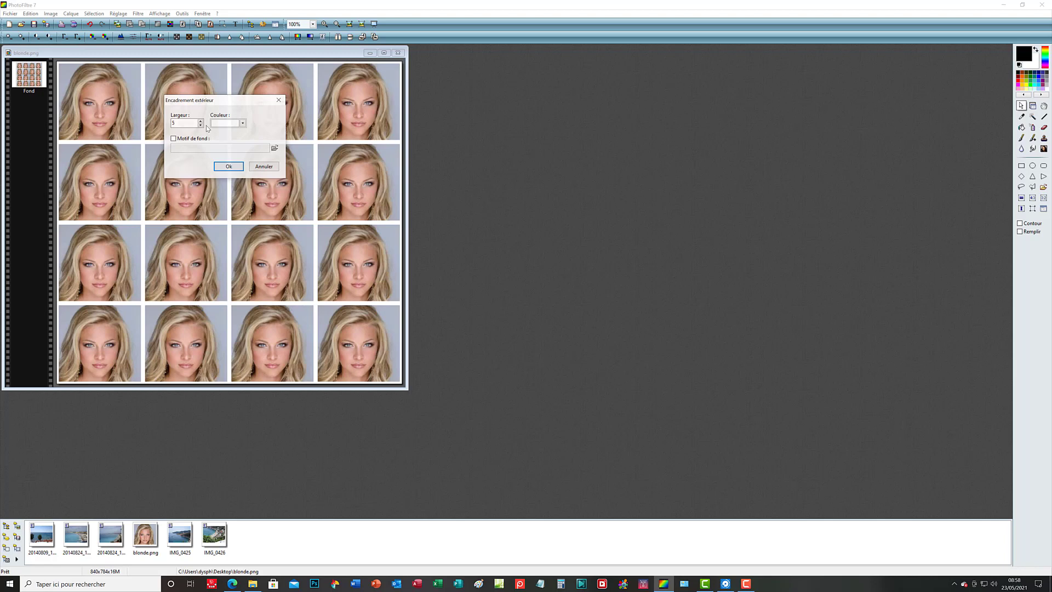
left_click(228, 167)
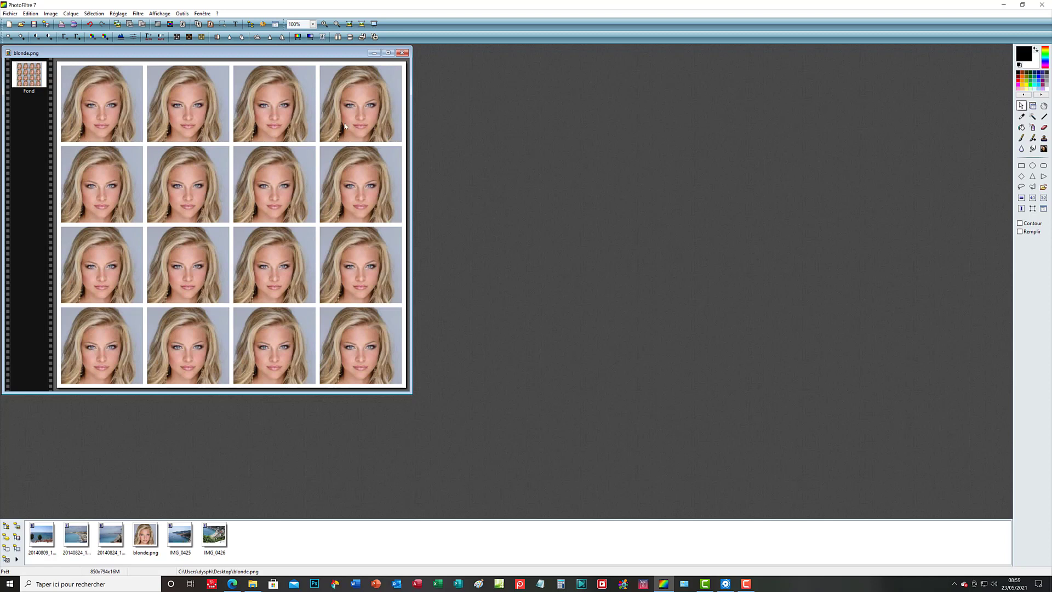
Save the photo sheet on the desktop as Planche_identité in PNG format with no filtering.
left_click(10, 15)
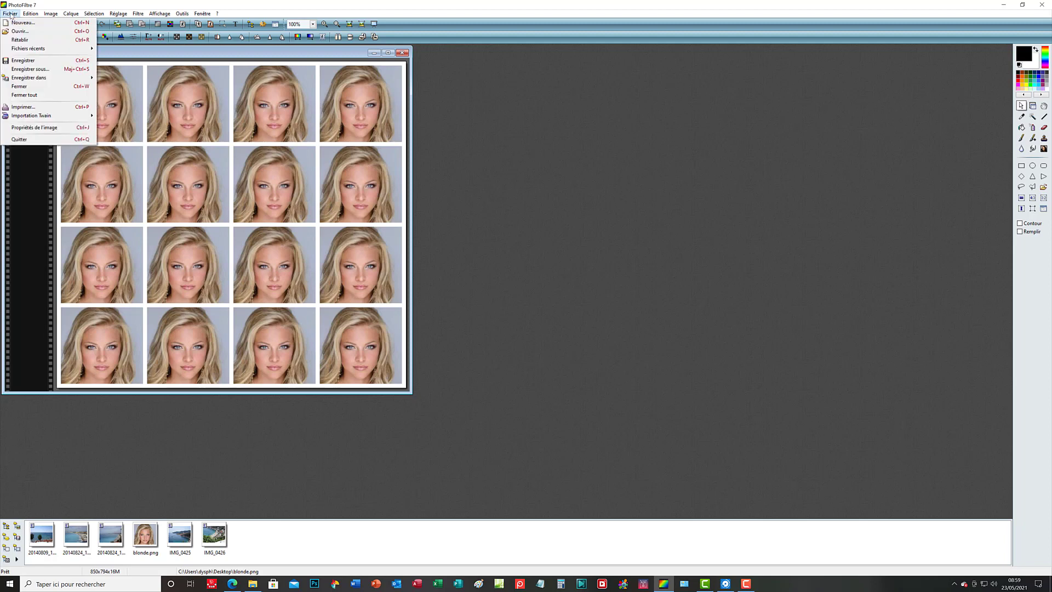
left_click(37, 70)
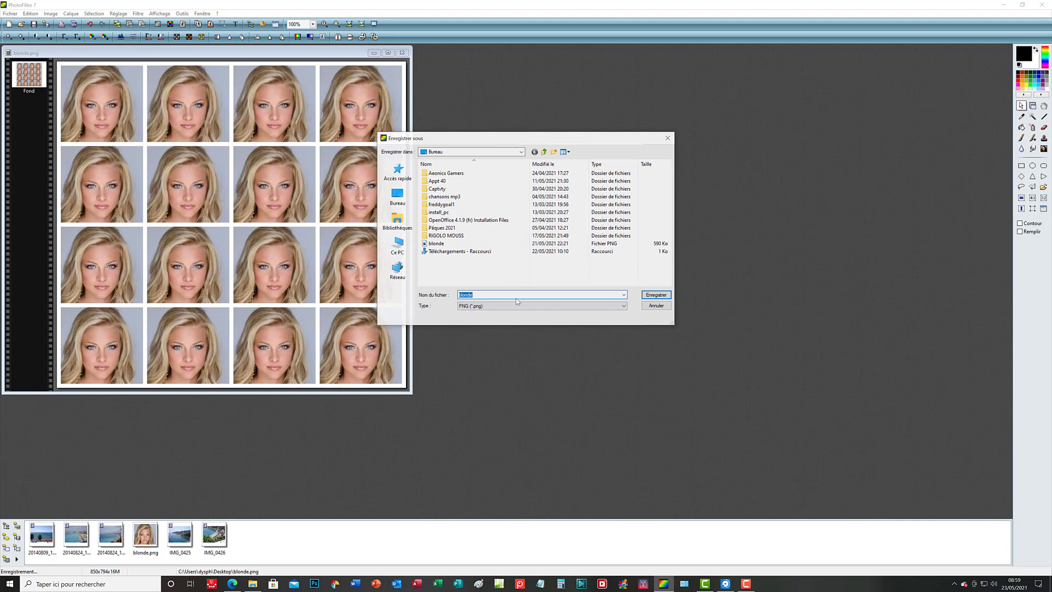
type("Planche_identité")
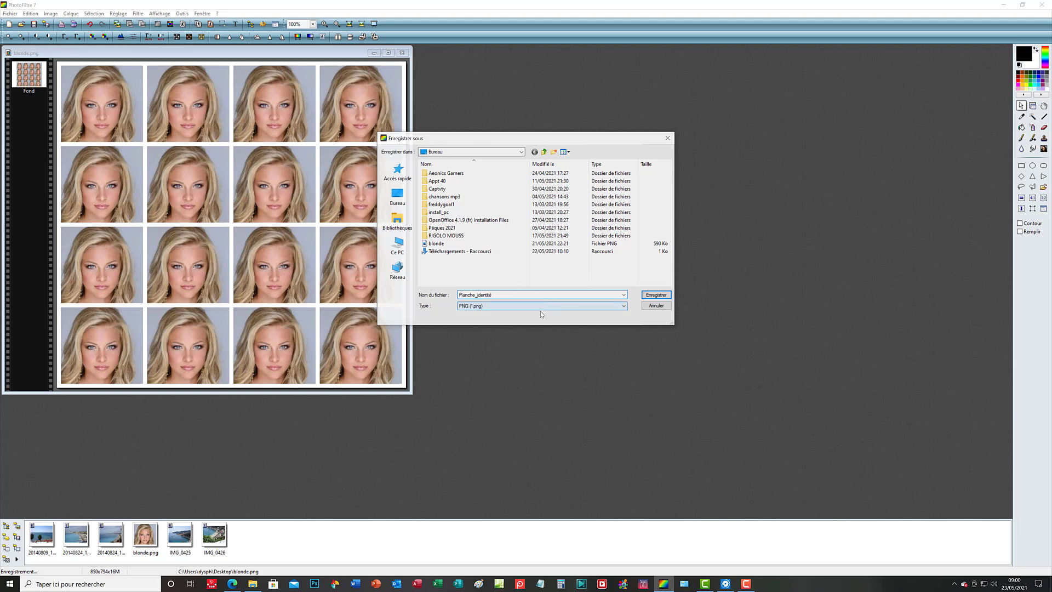
left_click(623, 306)
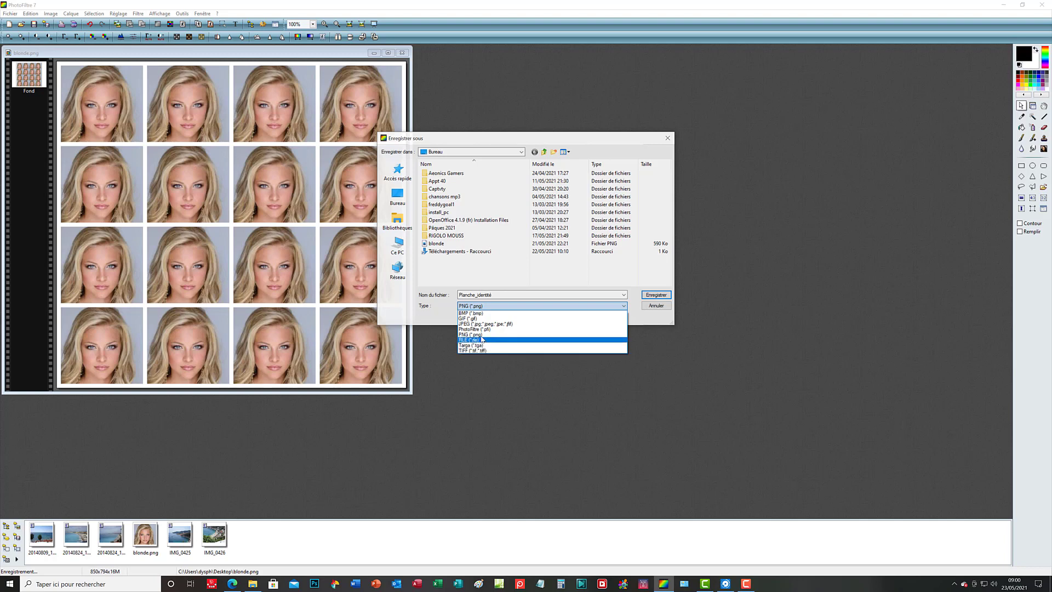
left_click(486, 334)
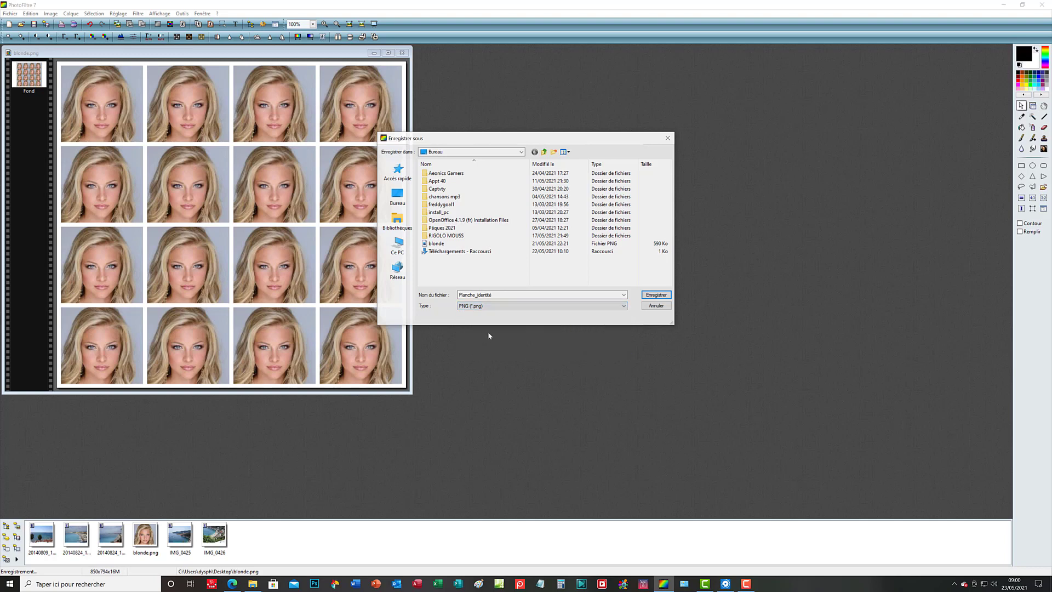
left_click(662, 296)
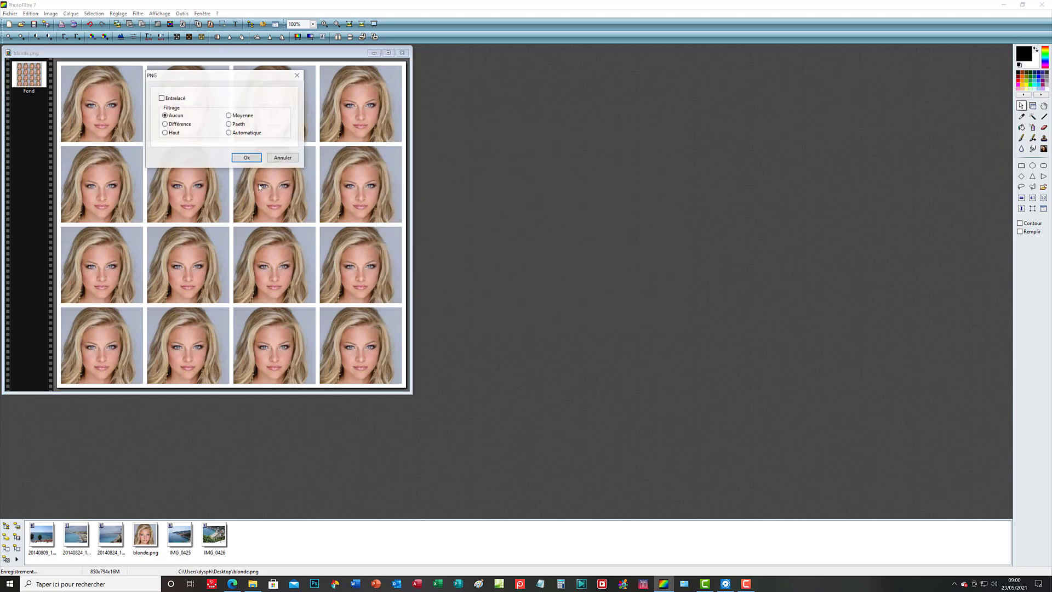
left_click(246, 159)
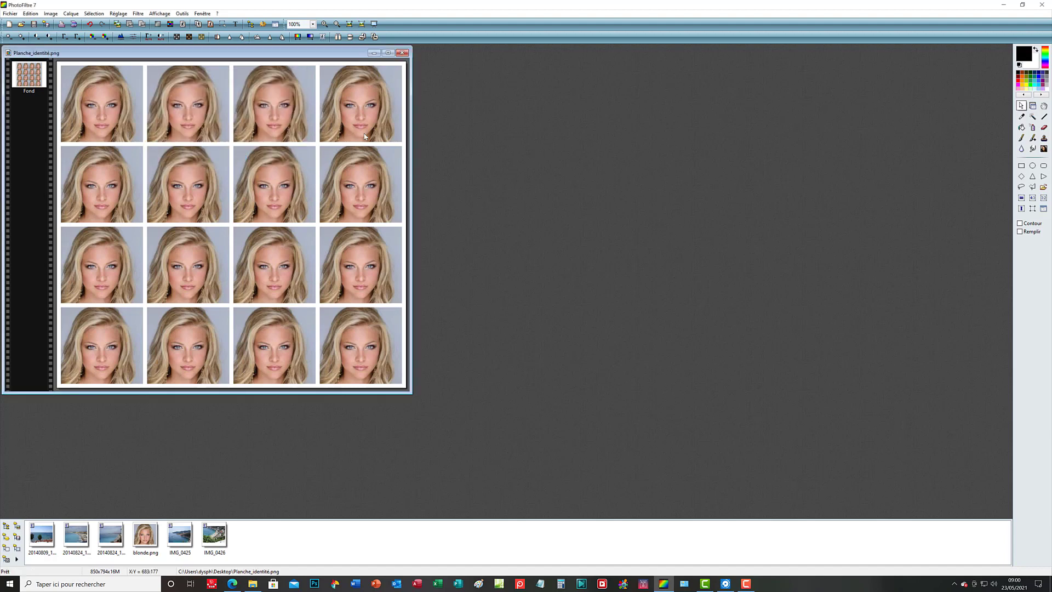
Examine the detailed file properties of the saved Planche_identité image on the desktop, including its pixel dimensions and file size.
left_click(1007, 7)
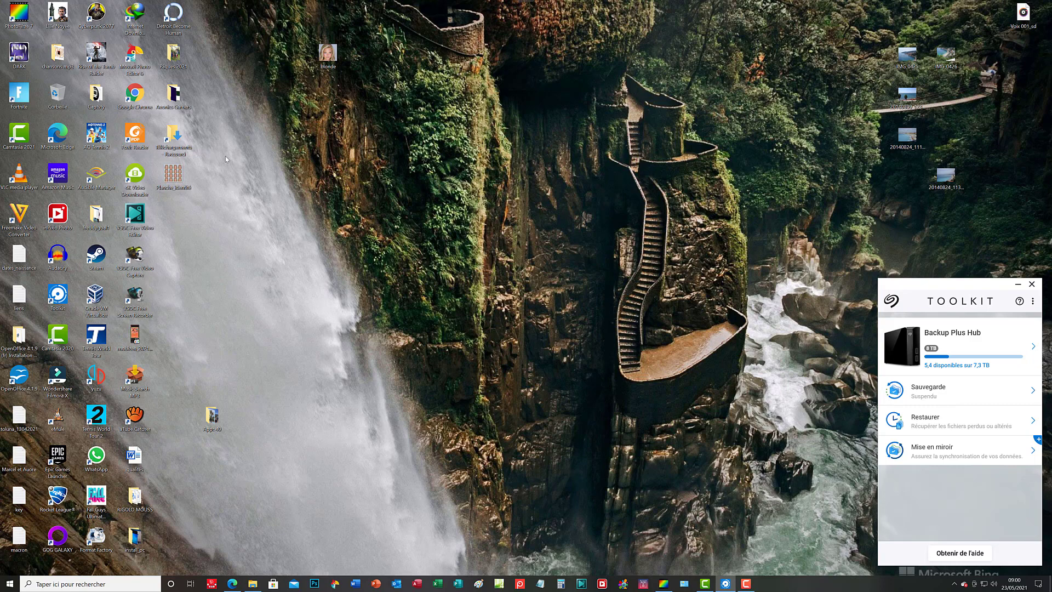
right_click(175, 178)
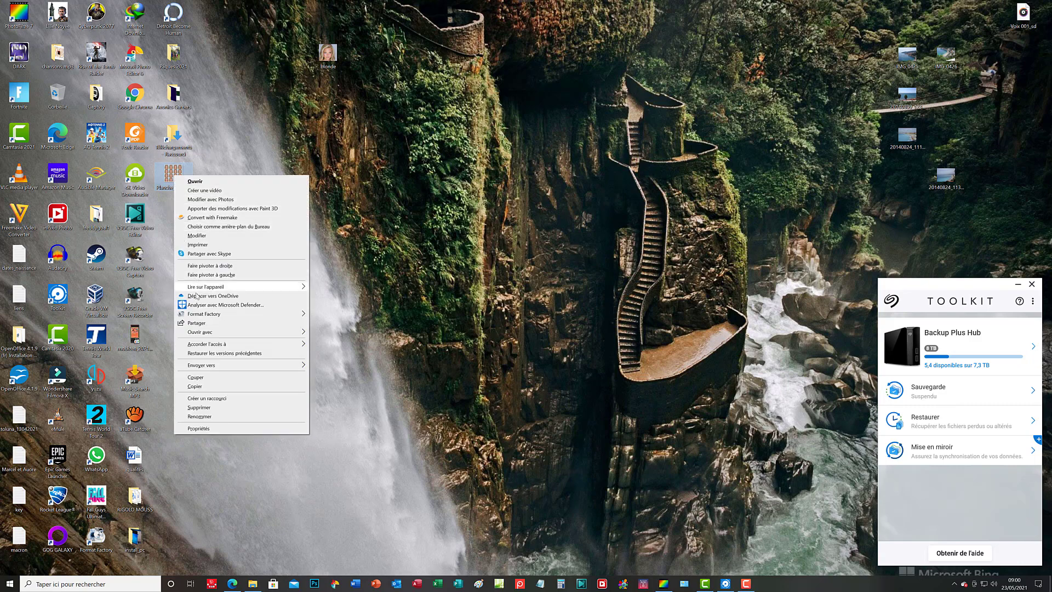
left_click(208, 429)
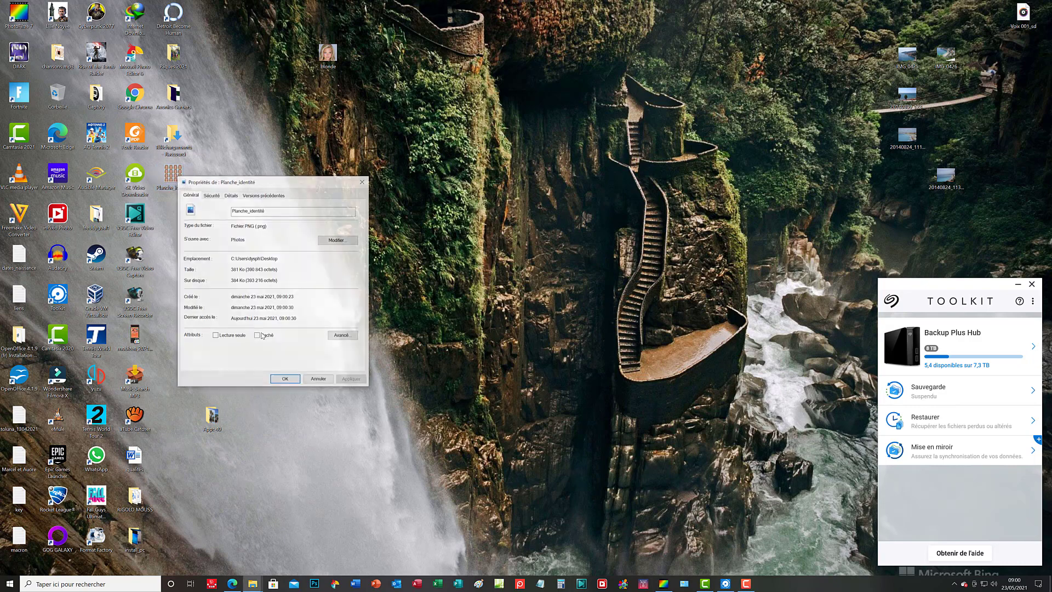
left_click(231, 196)
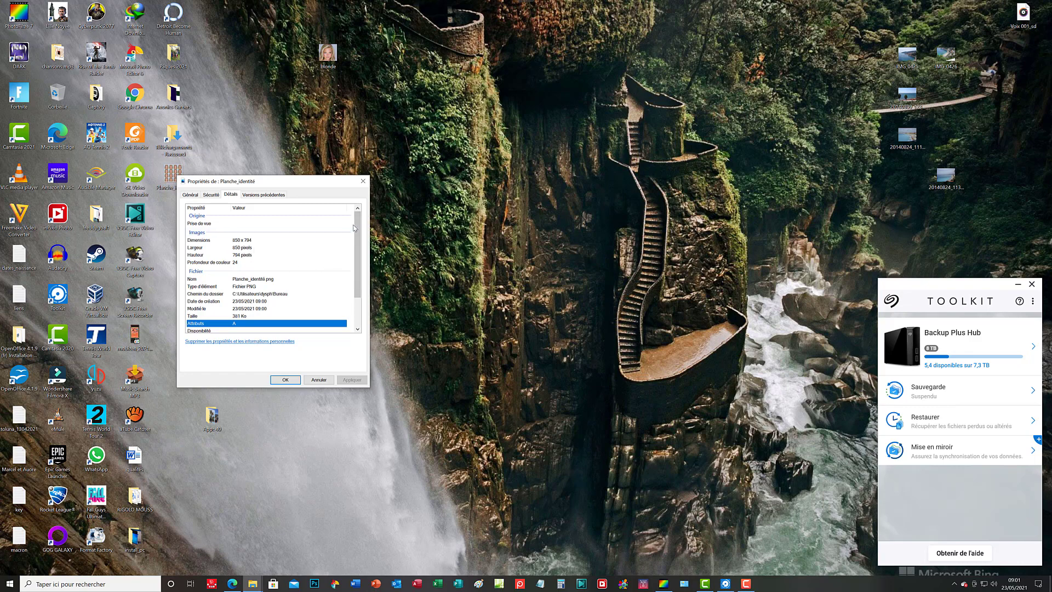
scroll(362, 250, "down", 1)
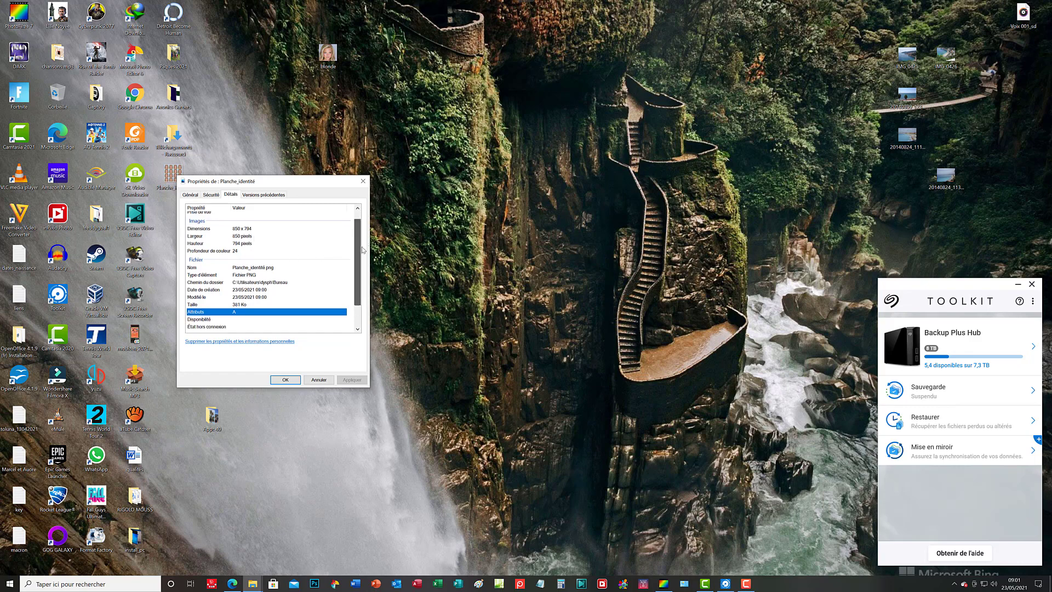
scroll(372, 252, "up", 1)
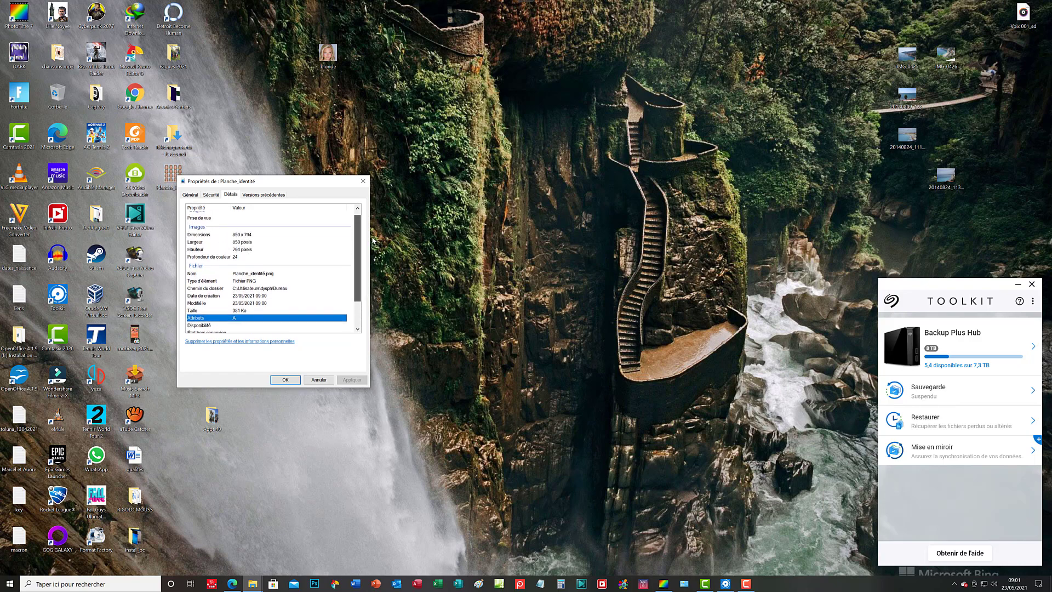
left_click(363, 181)
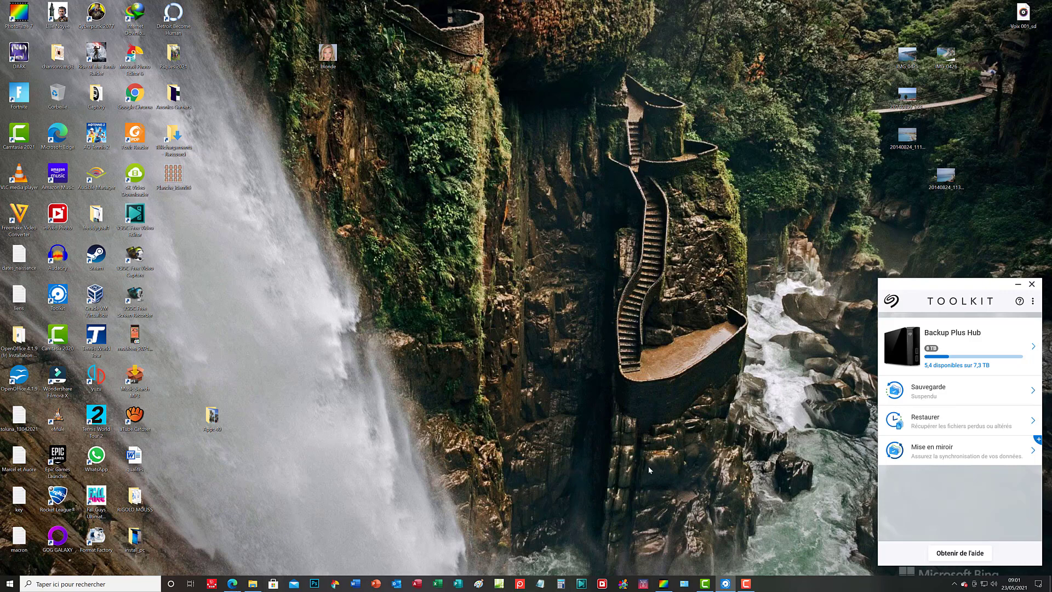
mouse_move(746, 584)
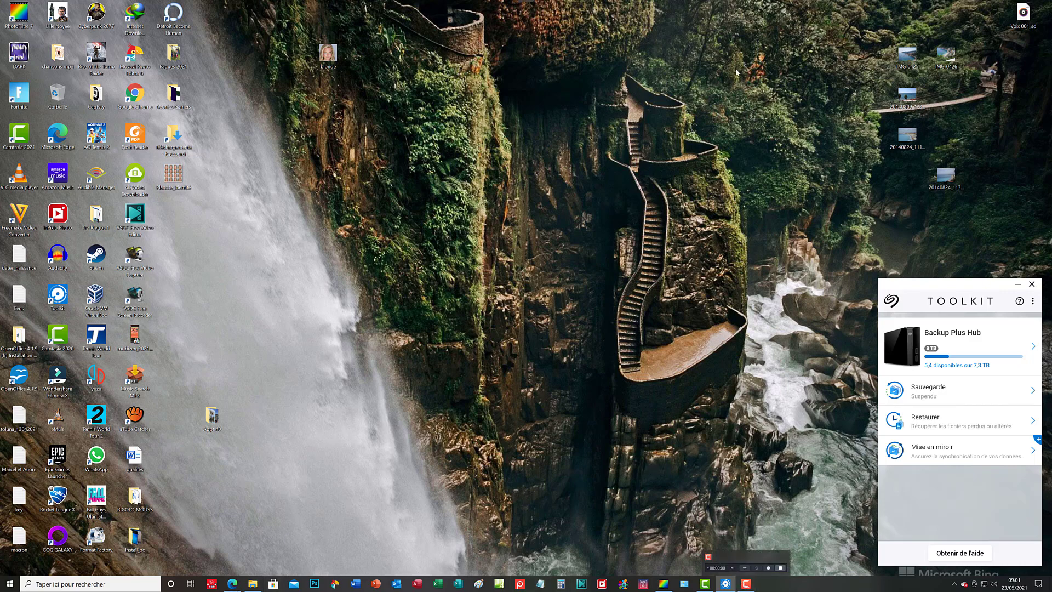